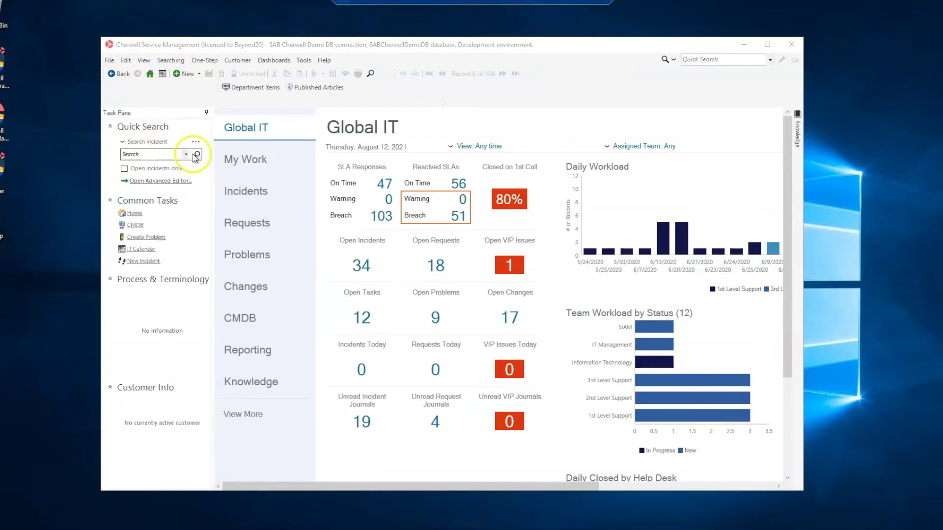
- Search all incidents and open incident 102028
click(197, 155)
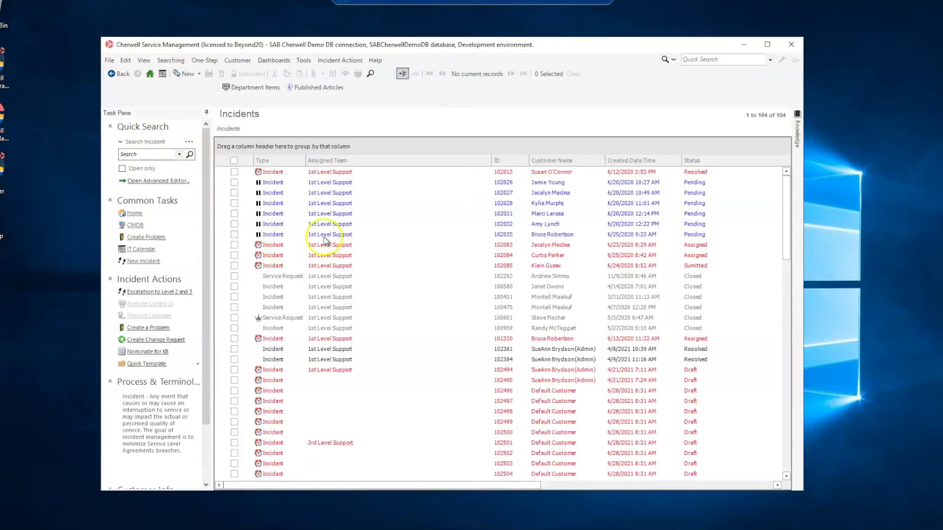
click(336, 205)
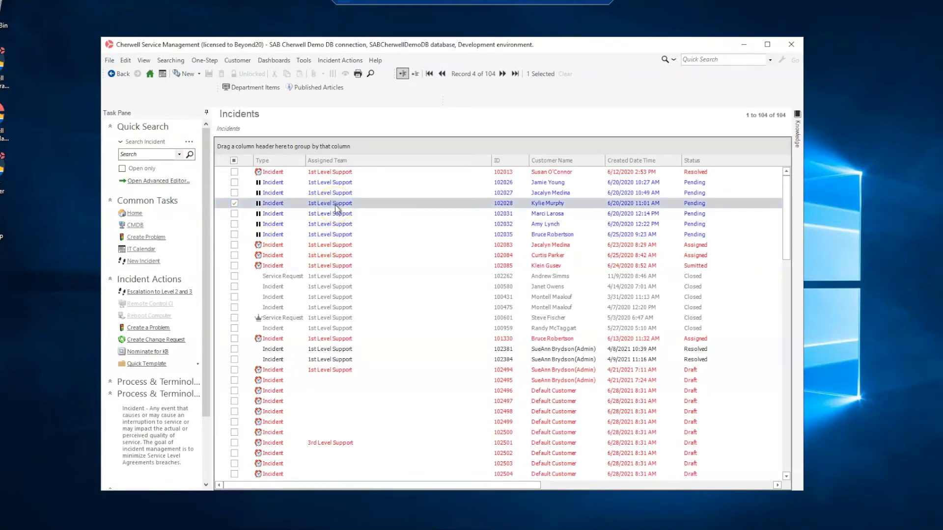
double_click(336, 204)
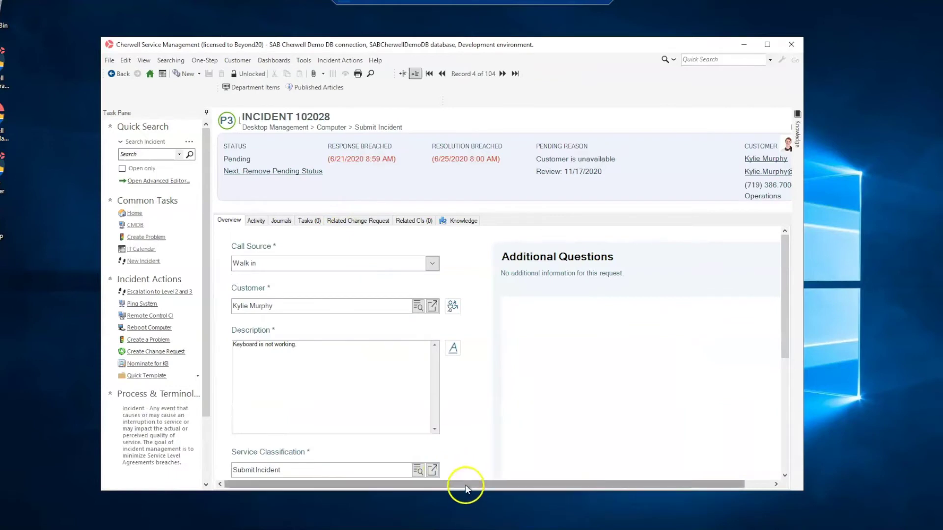
- Scroll the incident form right and collapse the task pane so the form fills the window
drag(464, 485, 698, 432)
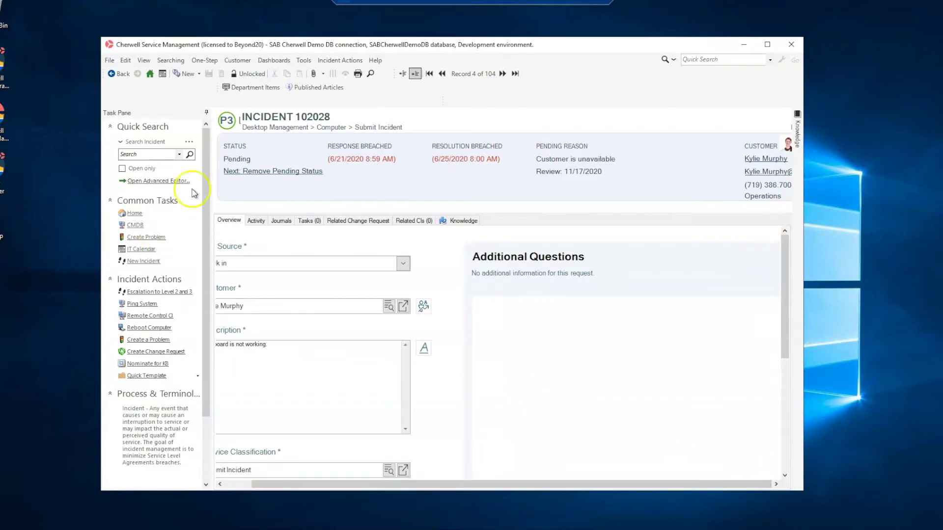
click(207, 114)
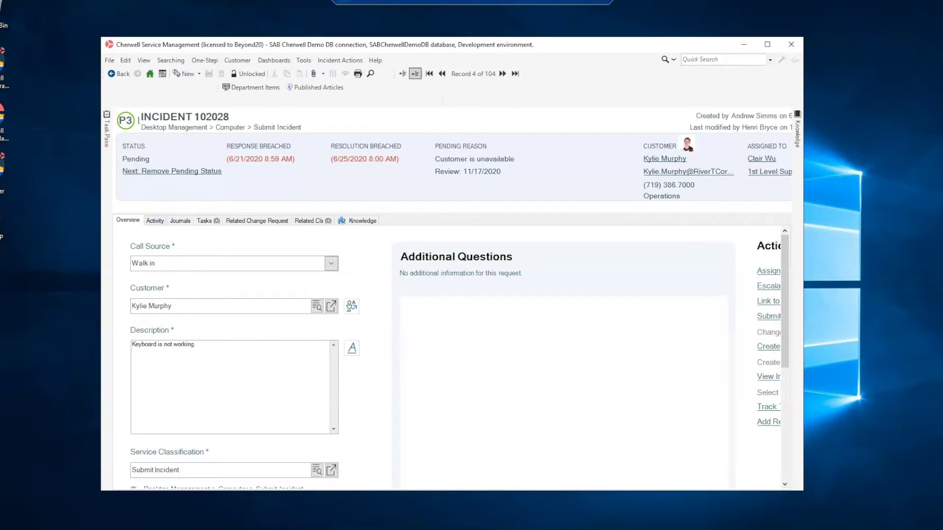
mouse_move(265, 523)
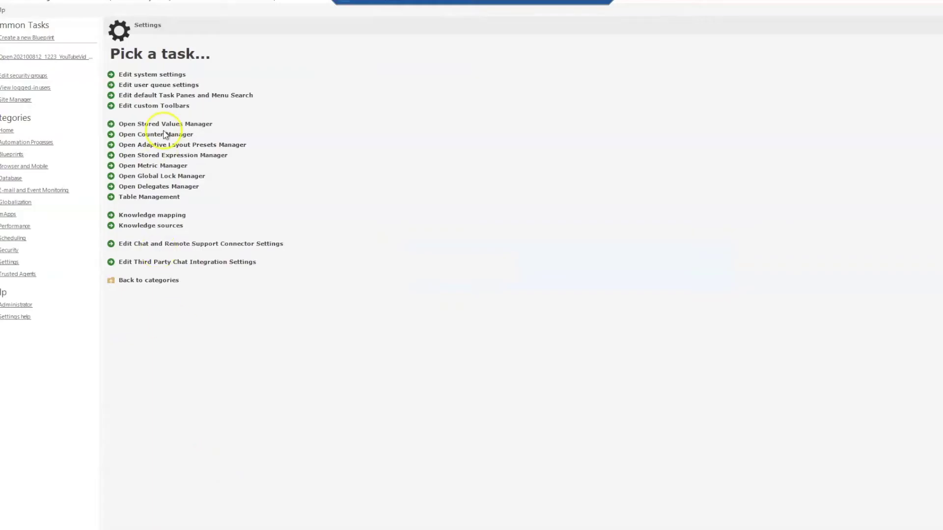
- Open the Horizontal Scroll Bar blueprint and edit the Incident object's Overview form
click(36, 57)
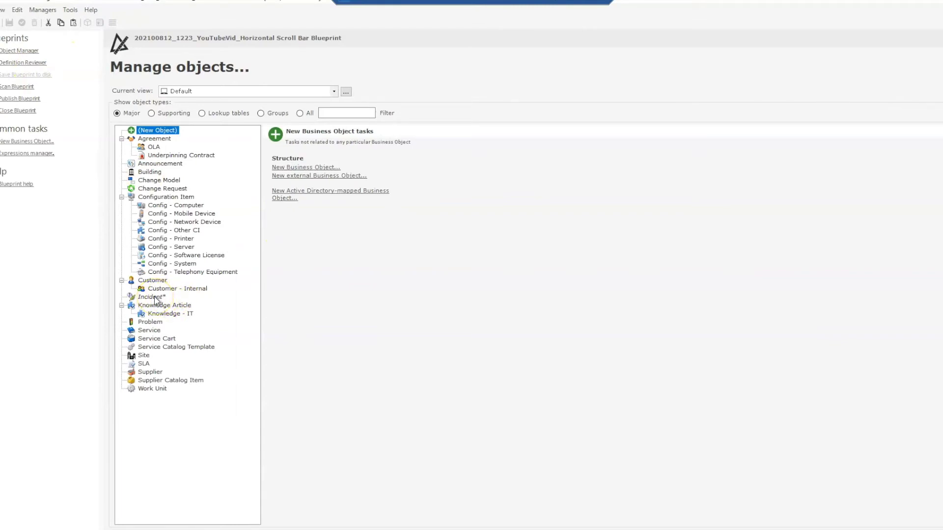
click(153, 297)
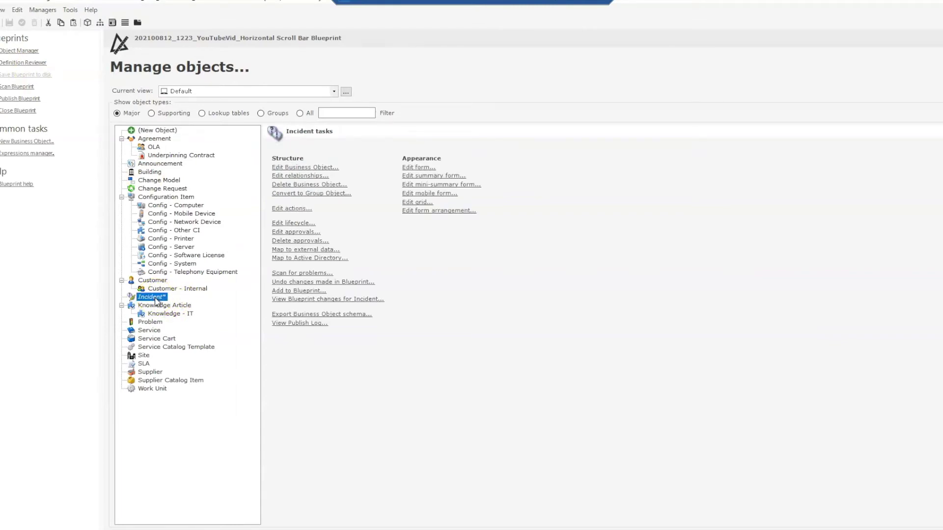
click(411, 167)
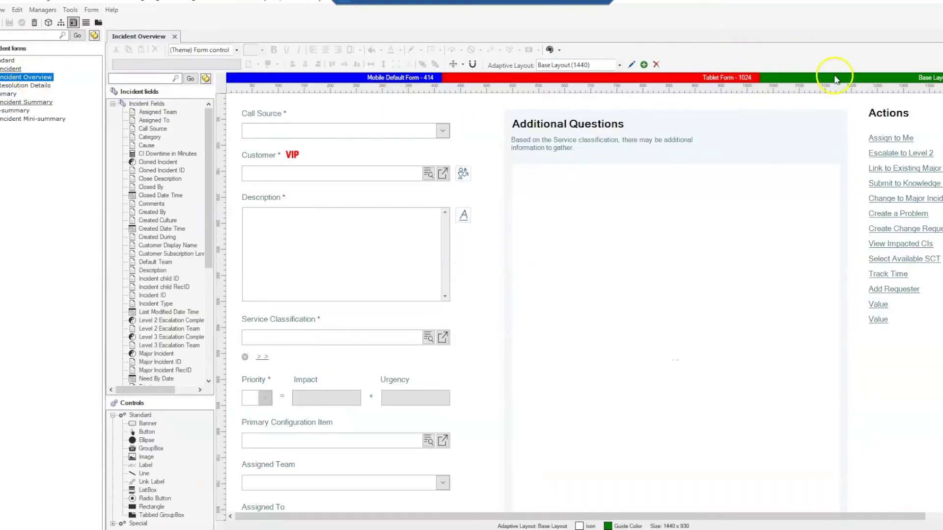
- In the base layout settings, change Minimum width from 1140 to 1440 and save
click(632, 64)
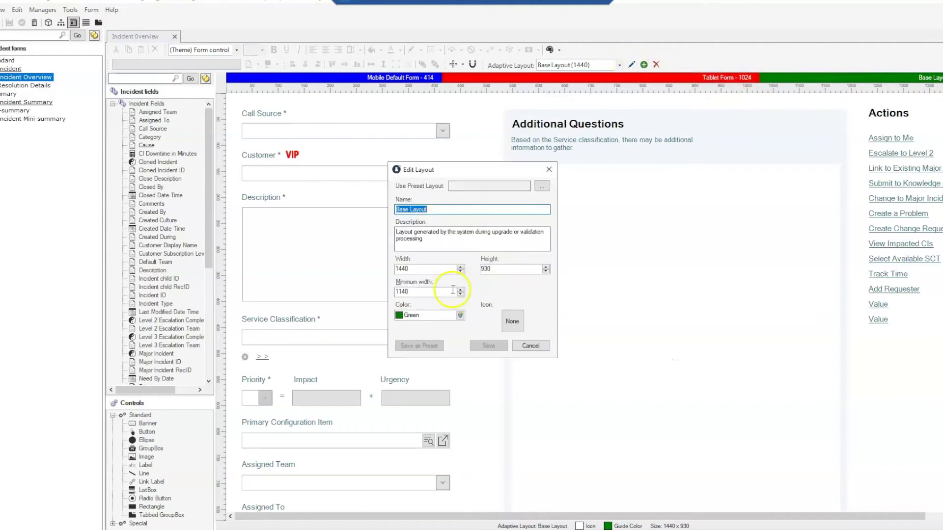
double_click(419, 270)
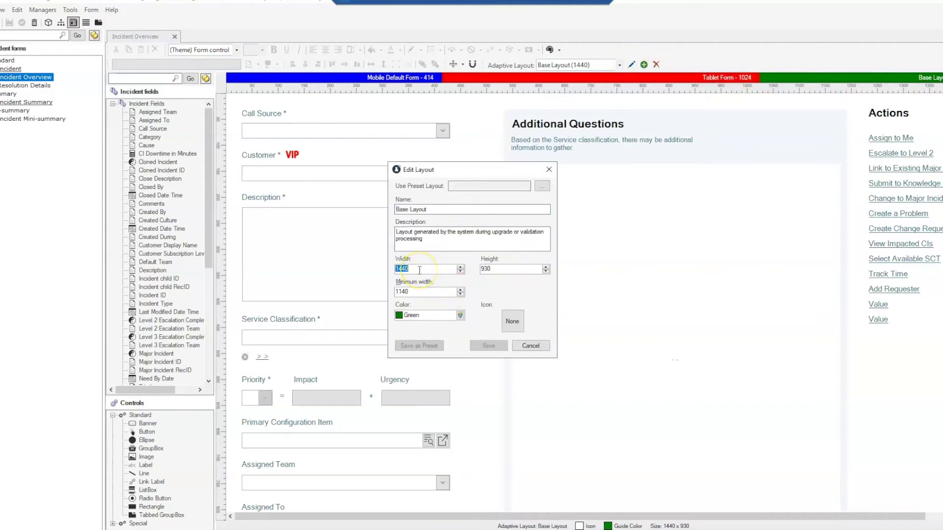
click(493, 269)
double_click(424, 292)
click(414, 270)
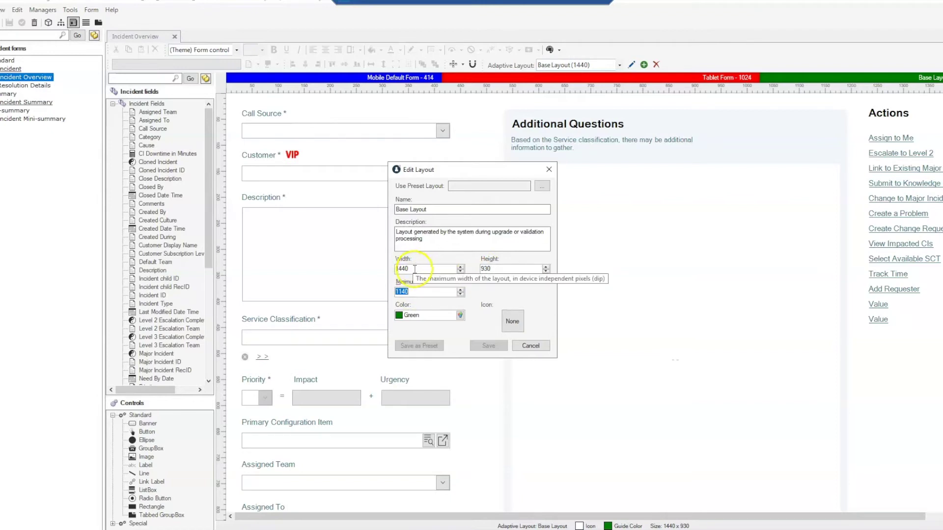
click(416, 291)
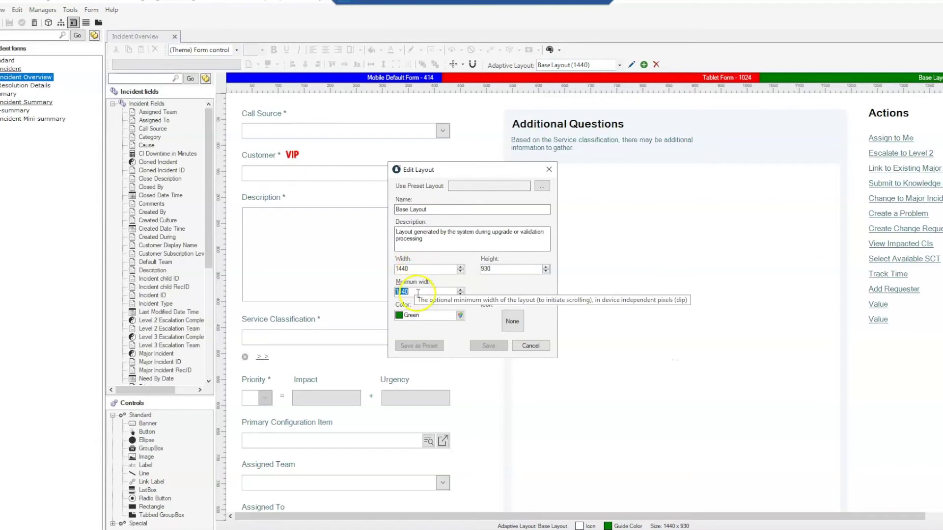
text(1)
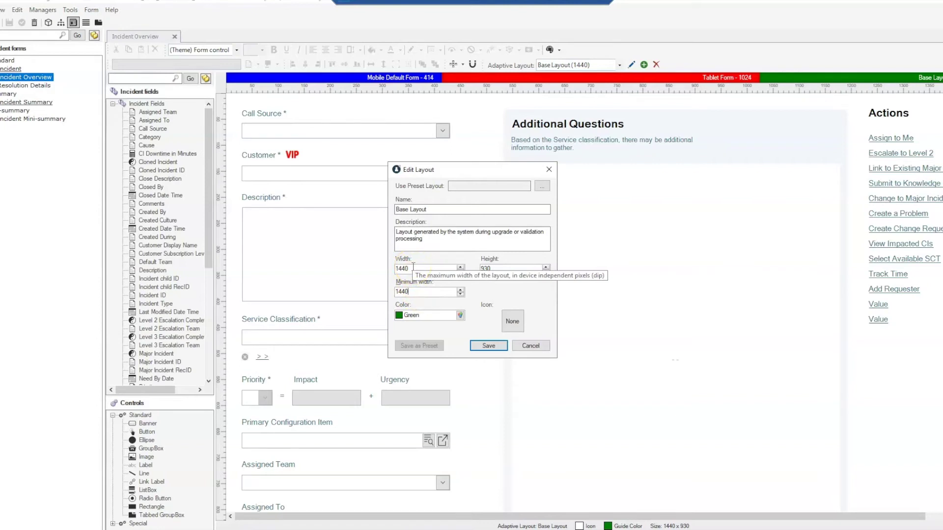
click(493, 348)
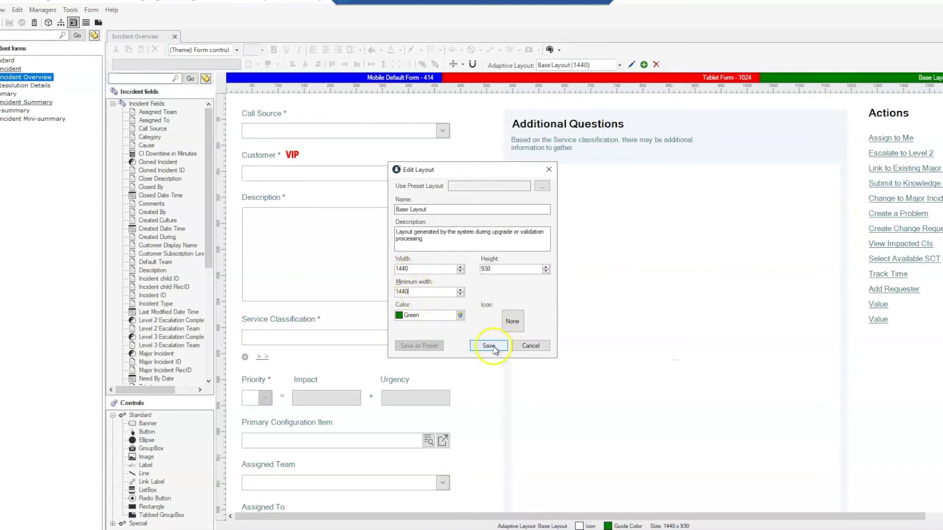
- Save the Incident Overview form and publish the blueprint, scanning only the current culture
click(11, 23)
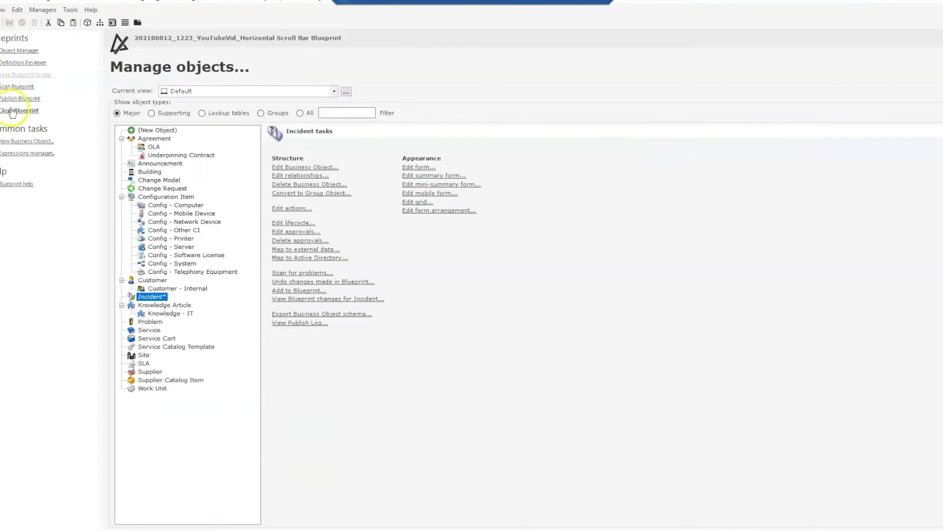
click(14, 99)
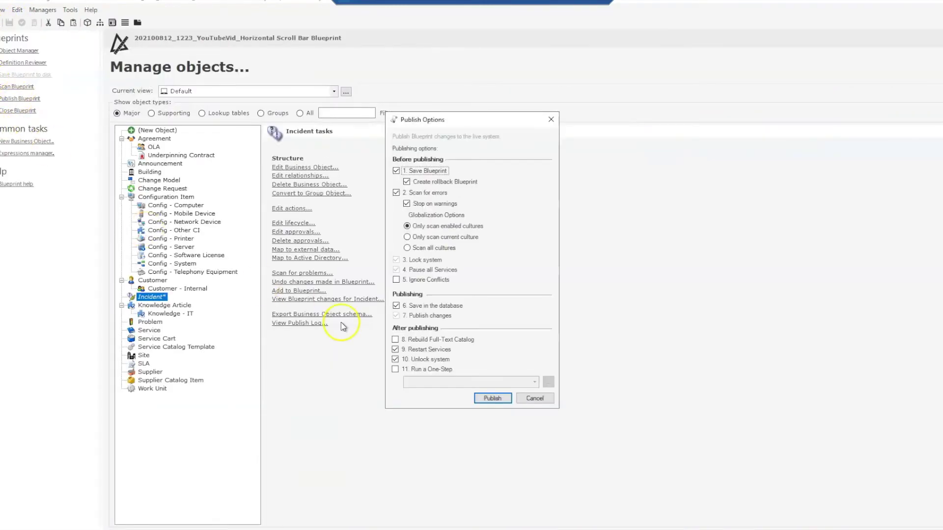
click(423, 238)
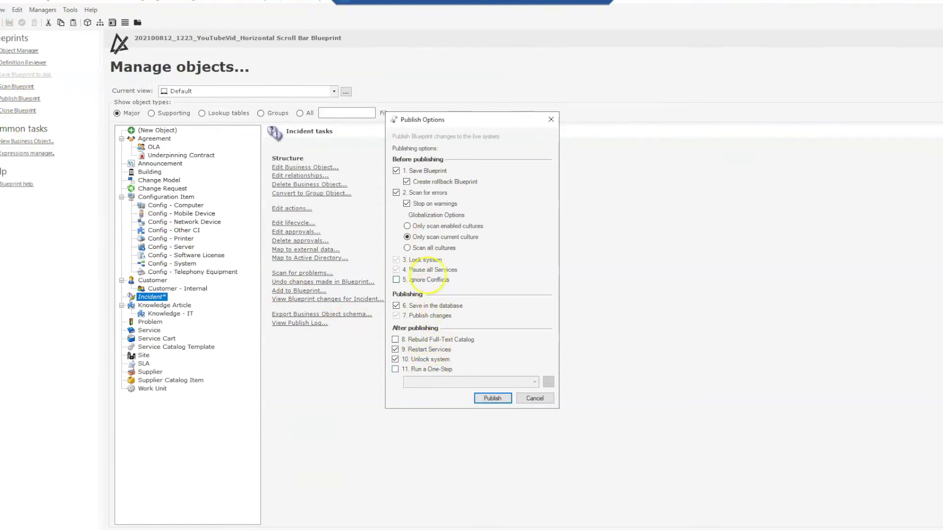
click(491, 399)
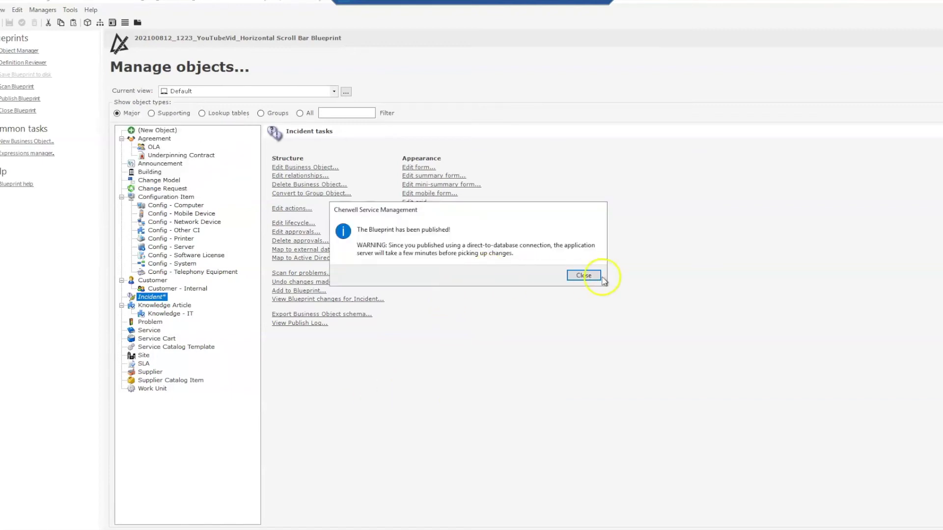
click(584, 275)
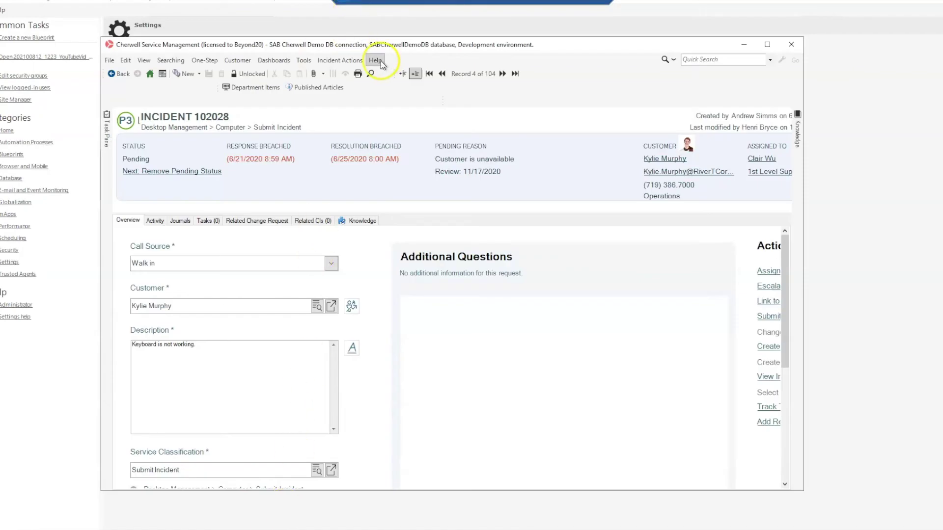
- Reload definitions, then open incident 102031 from the all-incidents search
click(375, 60)
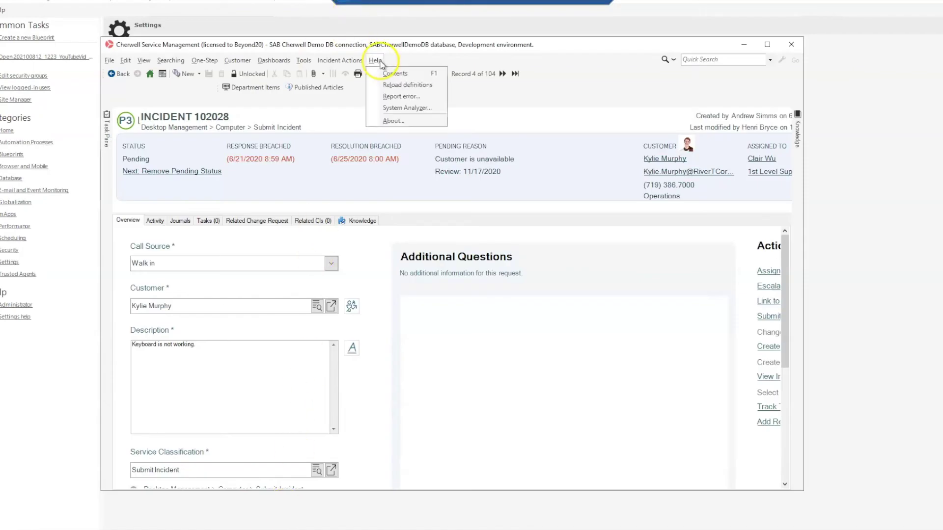
click(394, 85)
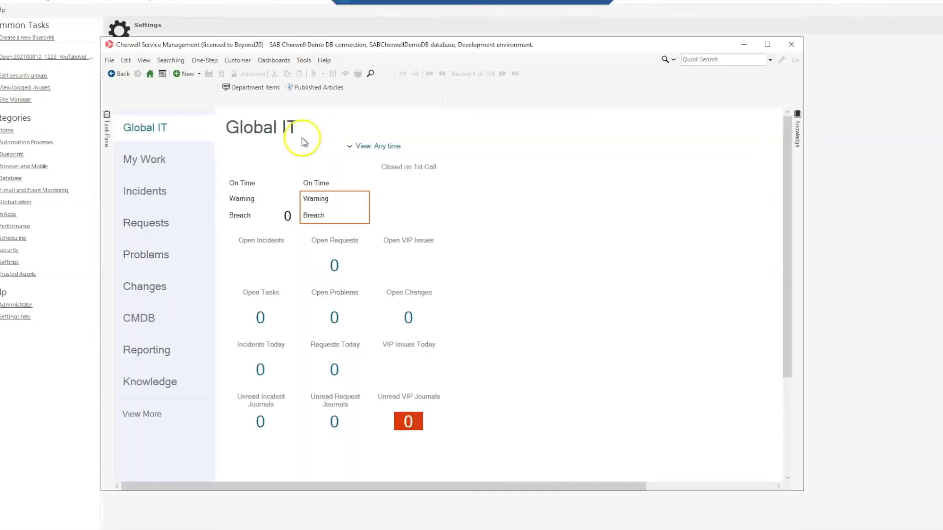
mouse_move(106, 128)
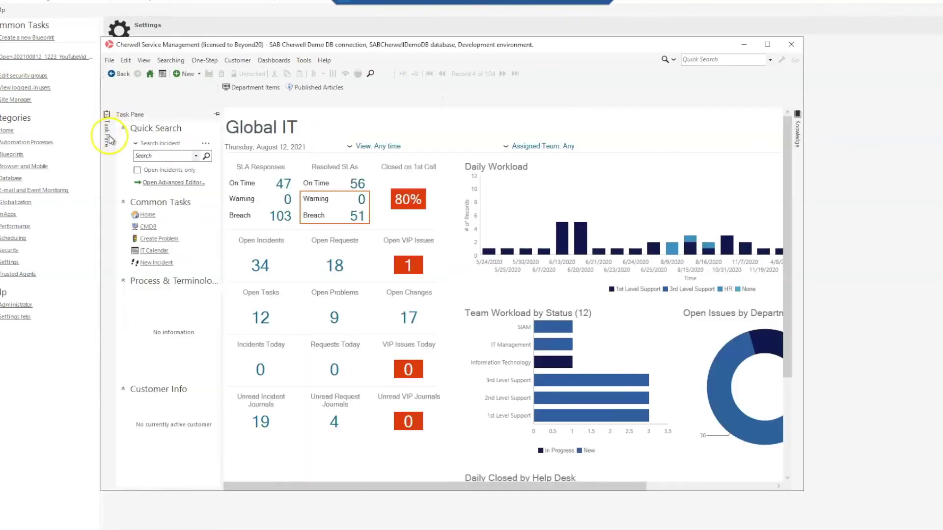
click(208, 156)
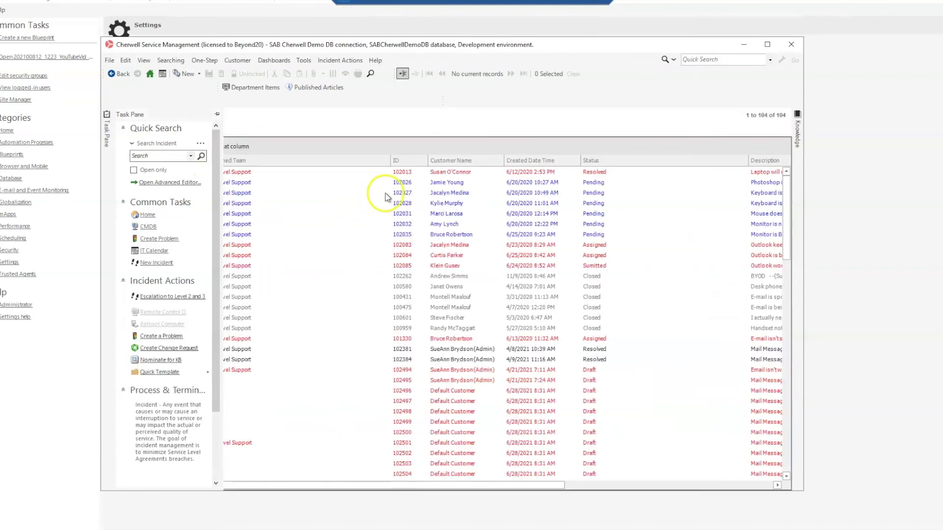
click(231, 214)
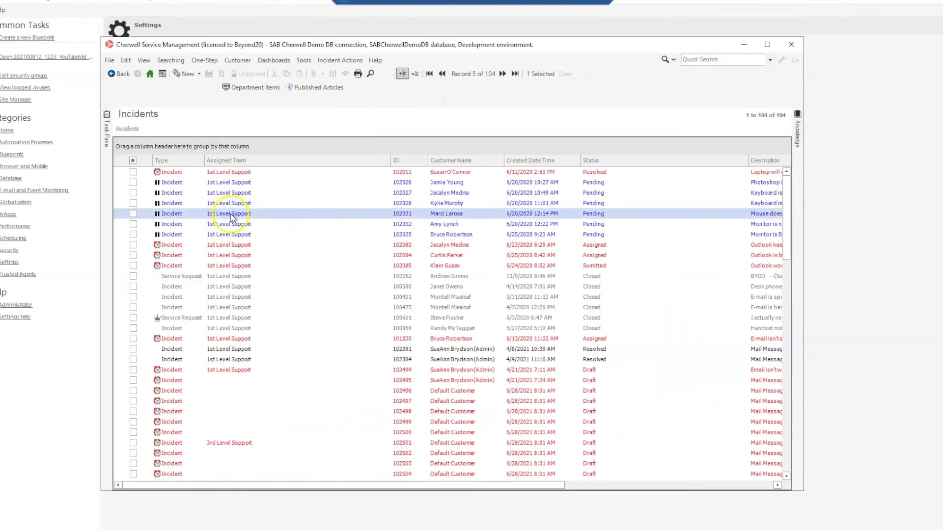
double_click(231, 216)
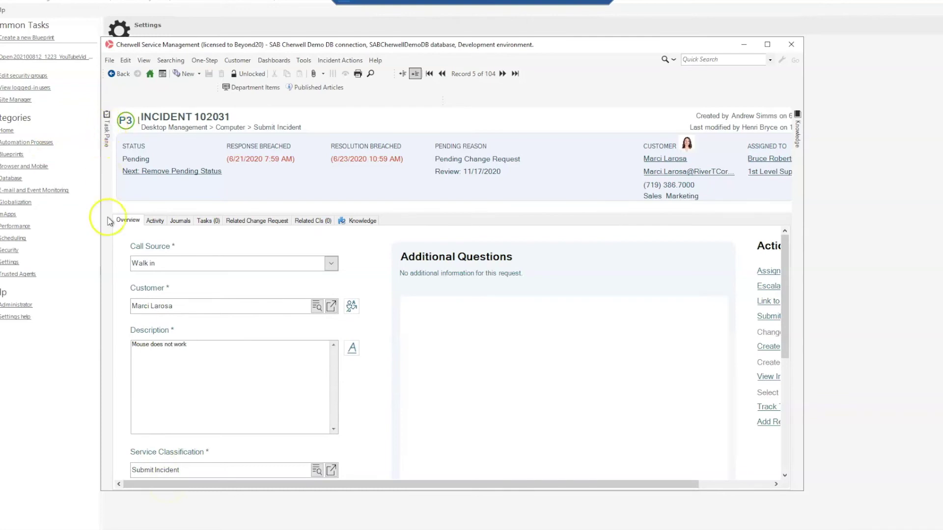
- Scroll incident 102031's form right and back, then dock the task pane open
drag(324, 487, 436, 488)
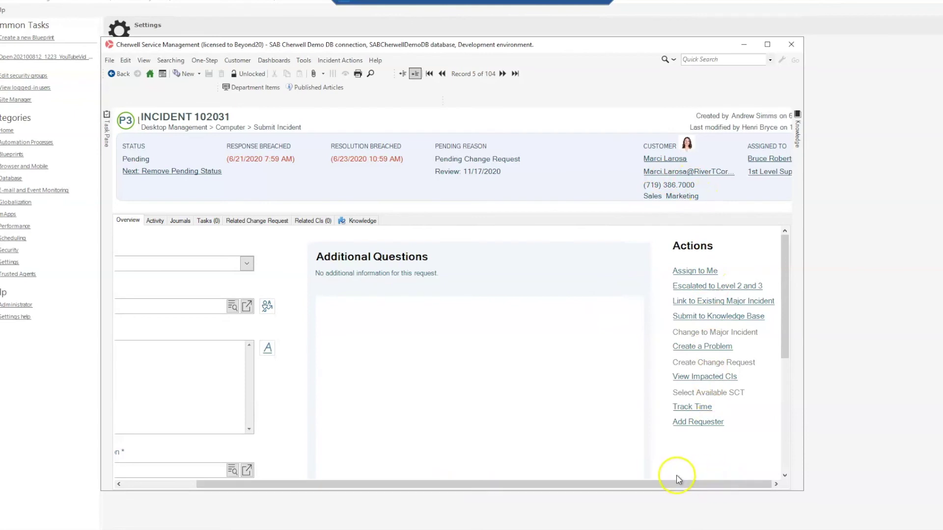
drag(690, 483, 620, 484)
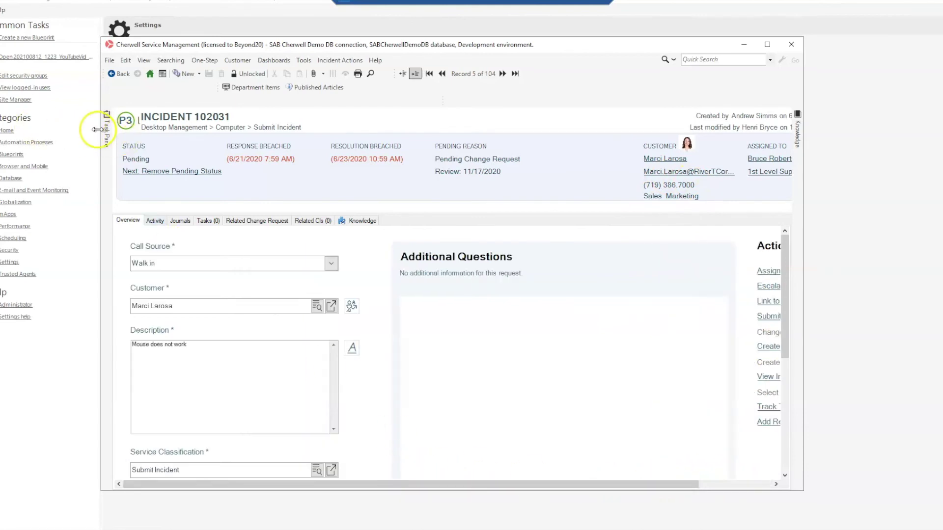
click(107, 117)
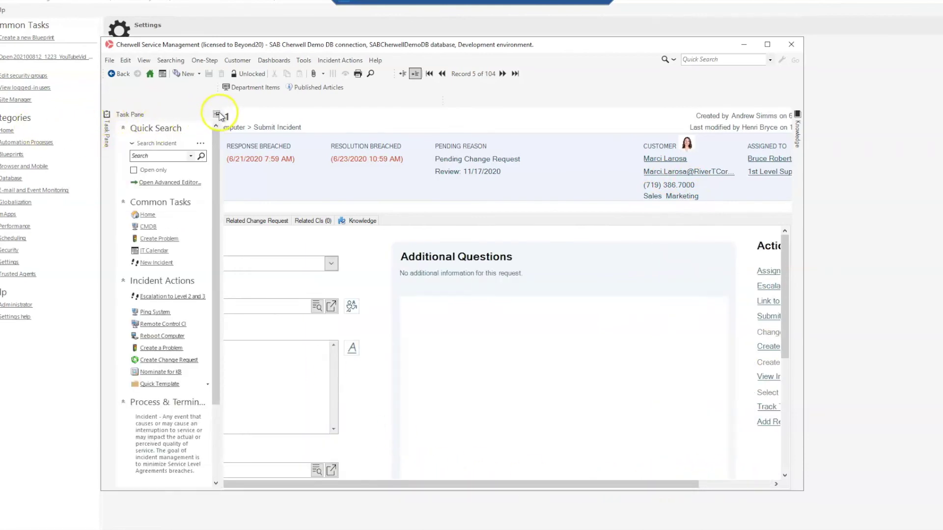
click(216, 116)
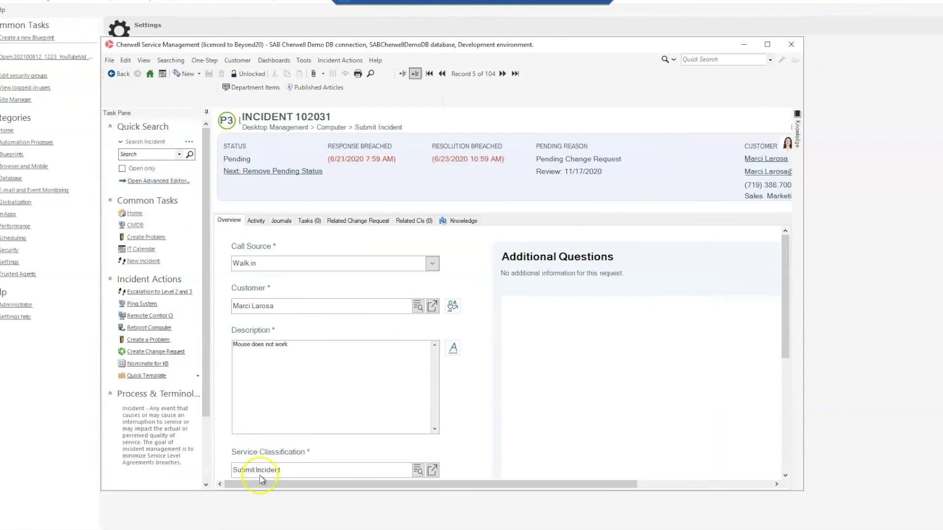
- Scroll the form horizontally with the task pane docked to confirm the 1440 minimum width
mouse_move(262, 485)
mouse_down()
mouse_move(498, 496)
mouse_move(254, 479)
mouse_up()
drag(627, 485, 802, 480)
drag(368, 485, 546, 486)
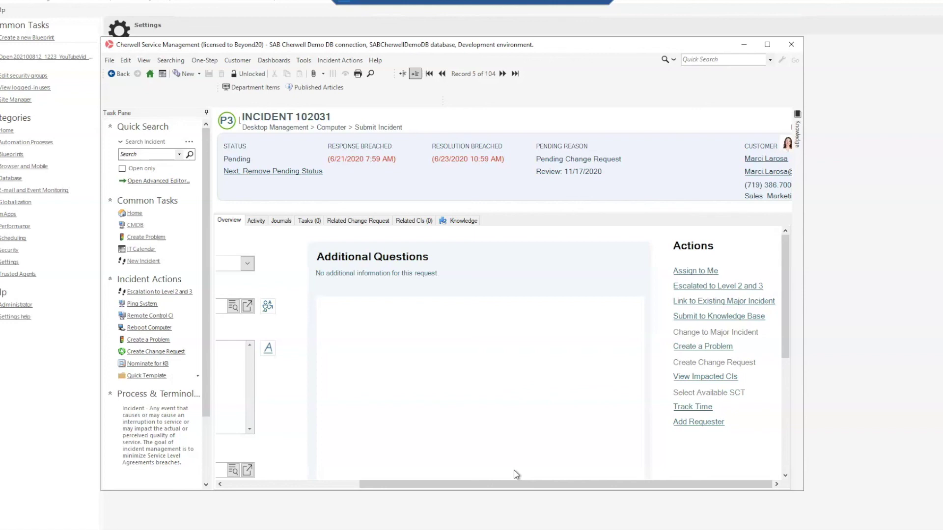
drag(490, 484, 306, 482)
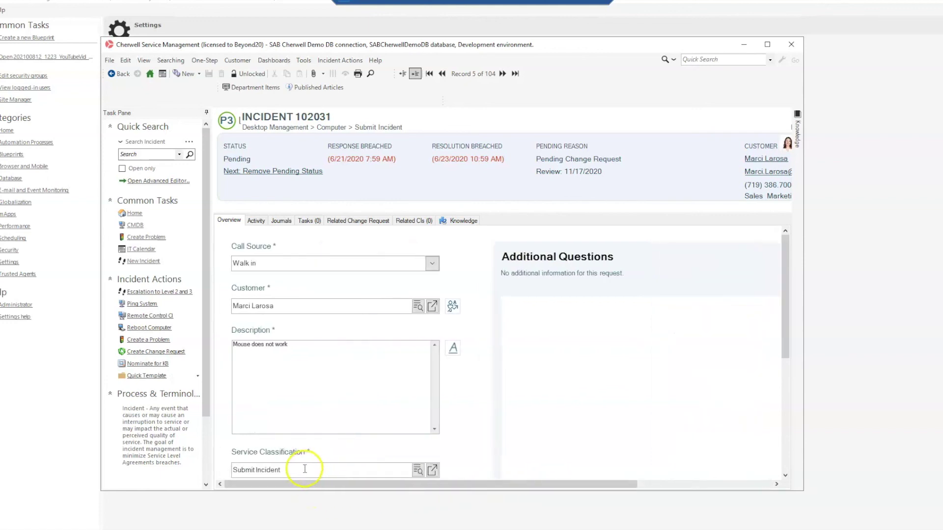